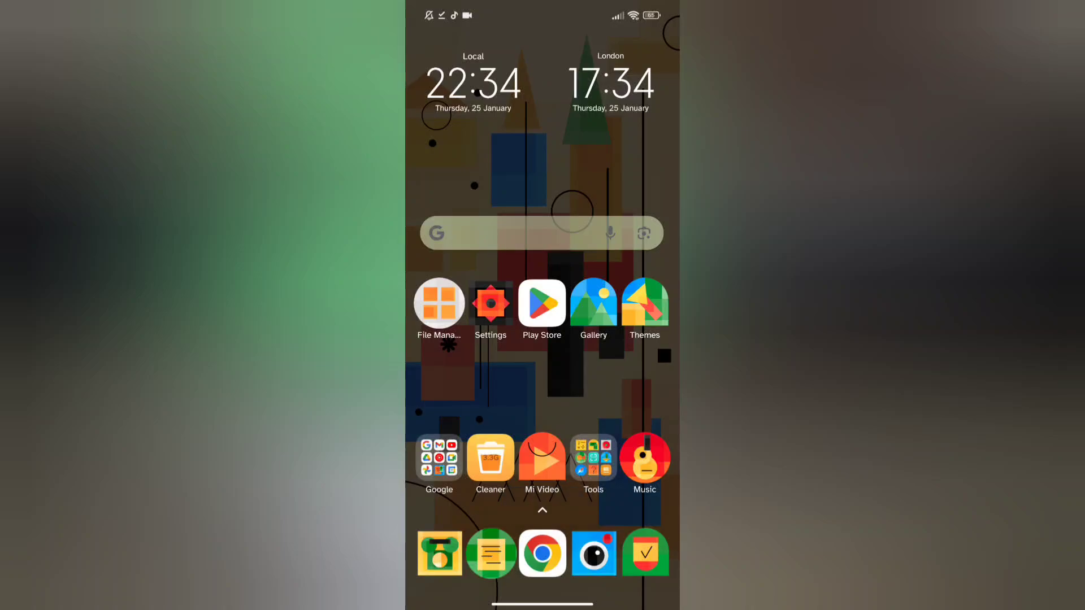
- Swipe to the second home-screen page showing ZArchiver, WhatsApp and Telegram
left_click_drag(637, 306, 450, 305)
left_click_drag(541, 247, 535, 246)
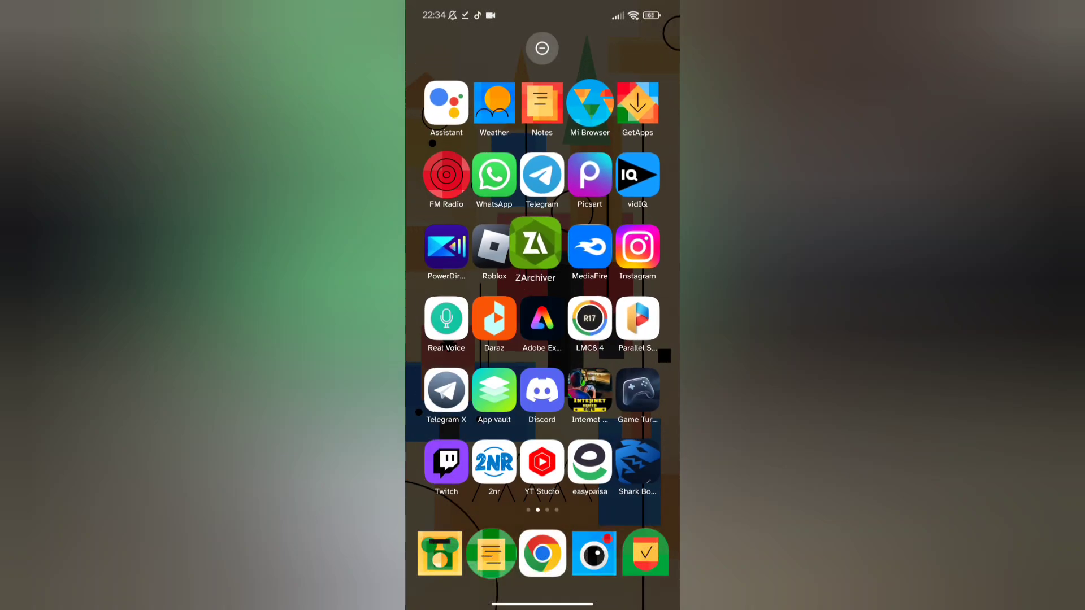
- Install Game Launcher_1.0_r.apk from ZArchiver's Download folder
left_click(536, 246)
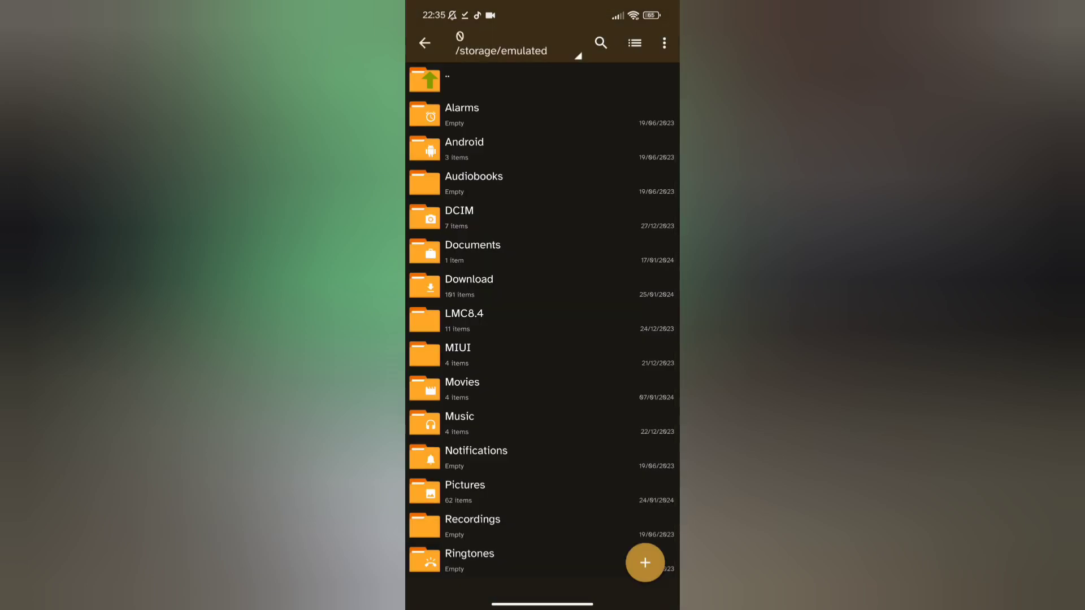
left_click(585, 285)
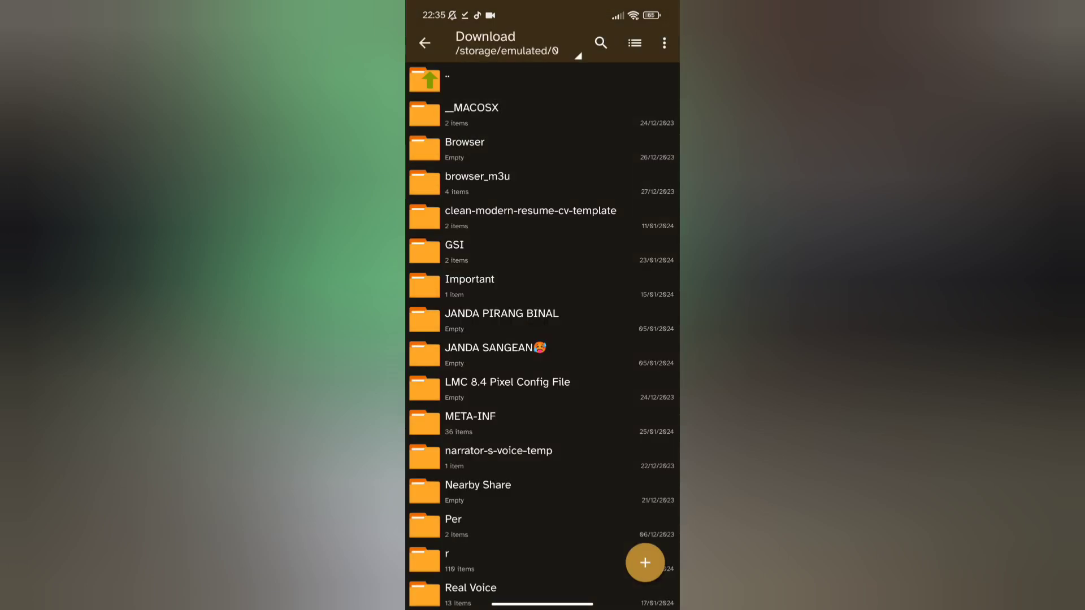
scroll(543, 339, "down", 8)
scroll(543, 339, "down", 10)
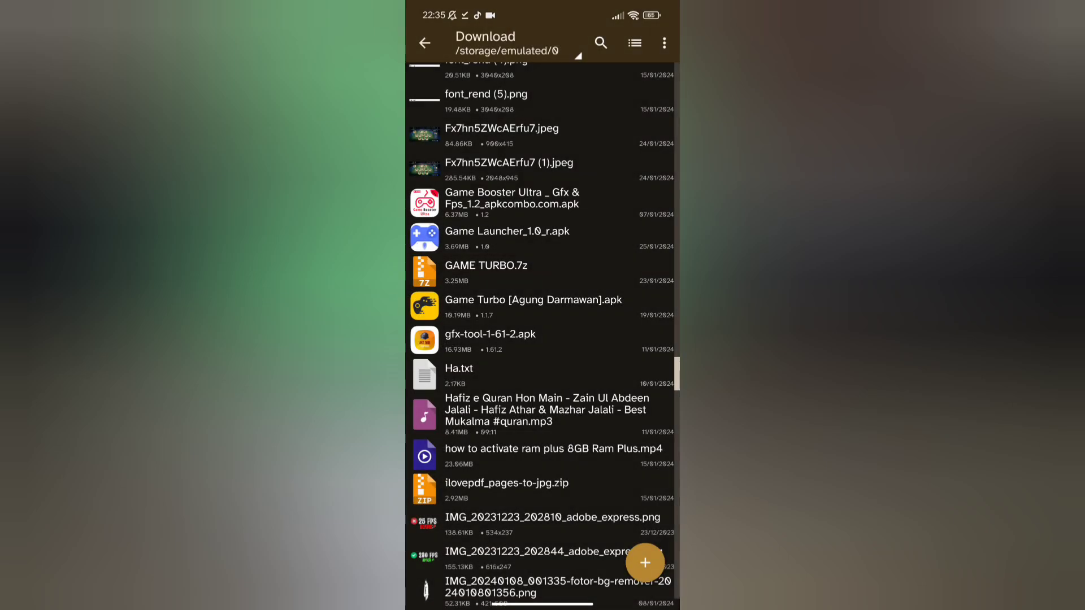
left_click(625, 346)
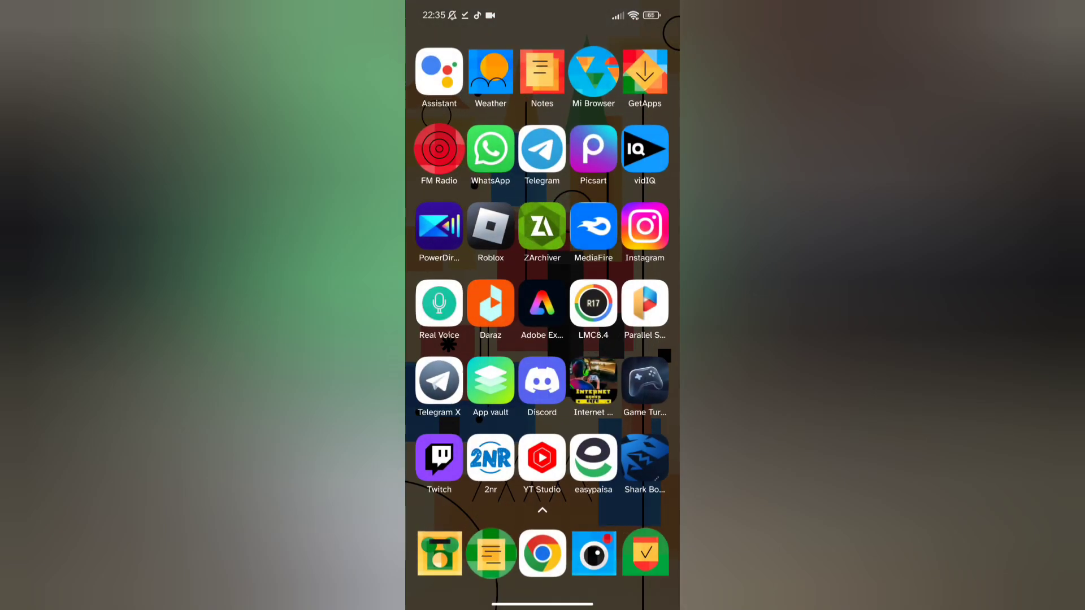
- Clear all recent apps from the Recents screen
left_click(542, 554)
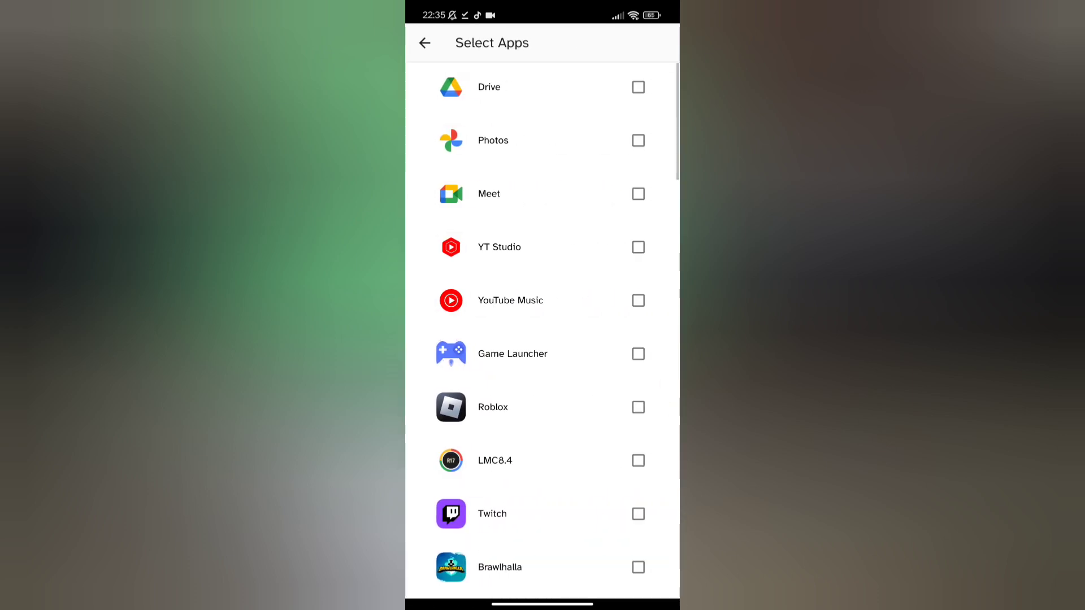
scroll(542, 340, "down", 1)
- Tick Roblox in the Select Apps list, leaving Game Launcher itself unticked
left_click(543, 316)
scroll(543, 339, "down", 1)
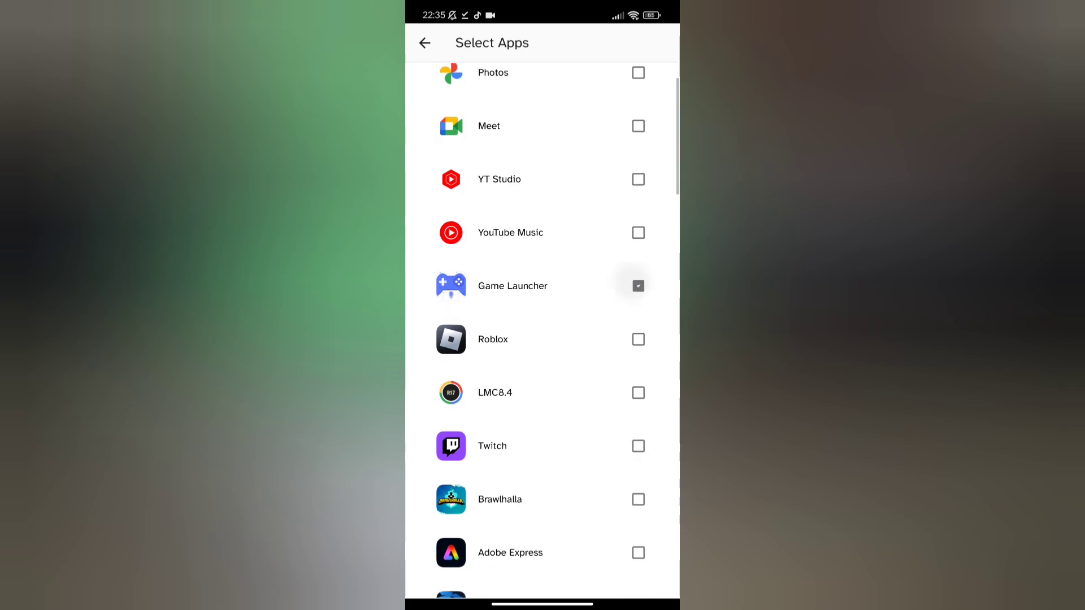
left_click(638, 285)
left_click(542, 339)
scroll(543, 339, "down", 2)
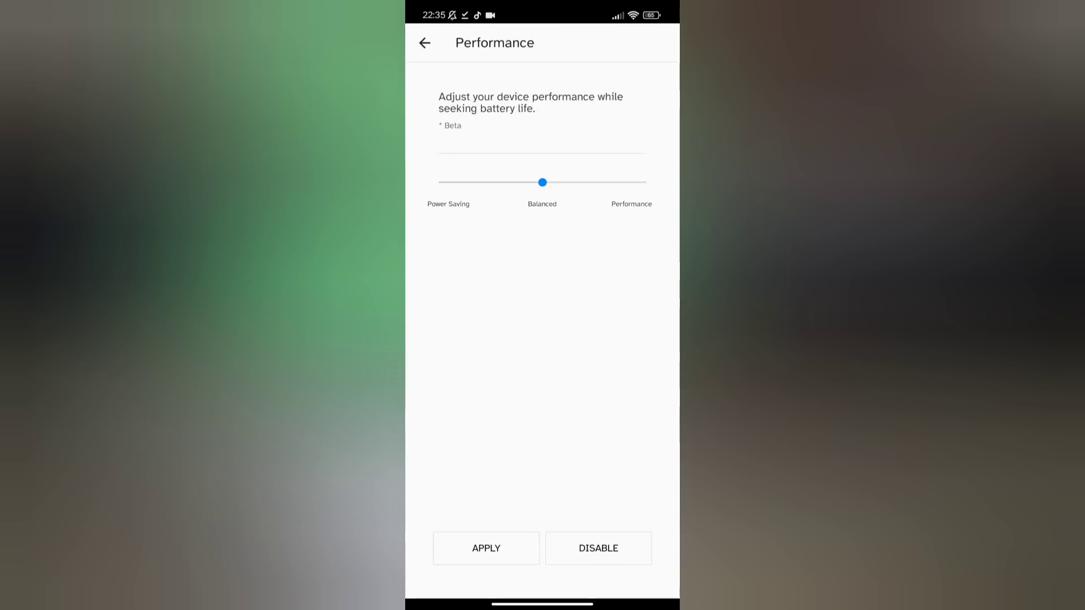
- Move the performance slider to the maximum Performance level
left_click(644, 182)
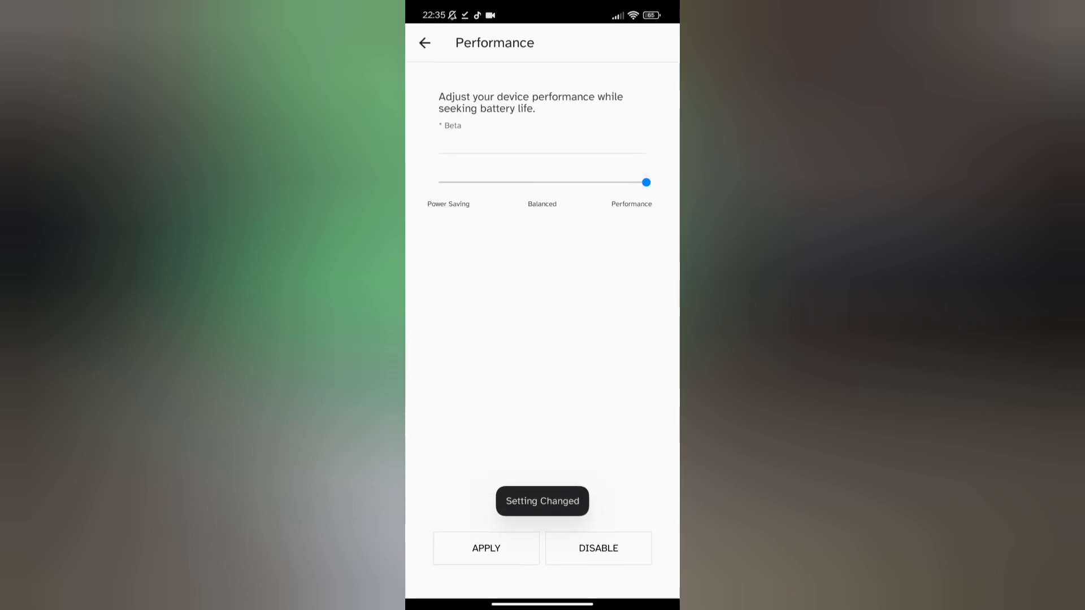
left_click(543, 182)
left_click(644, 183)
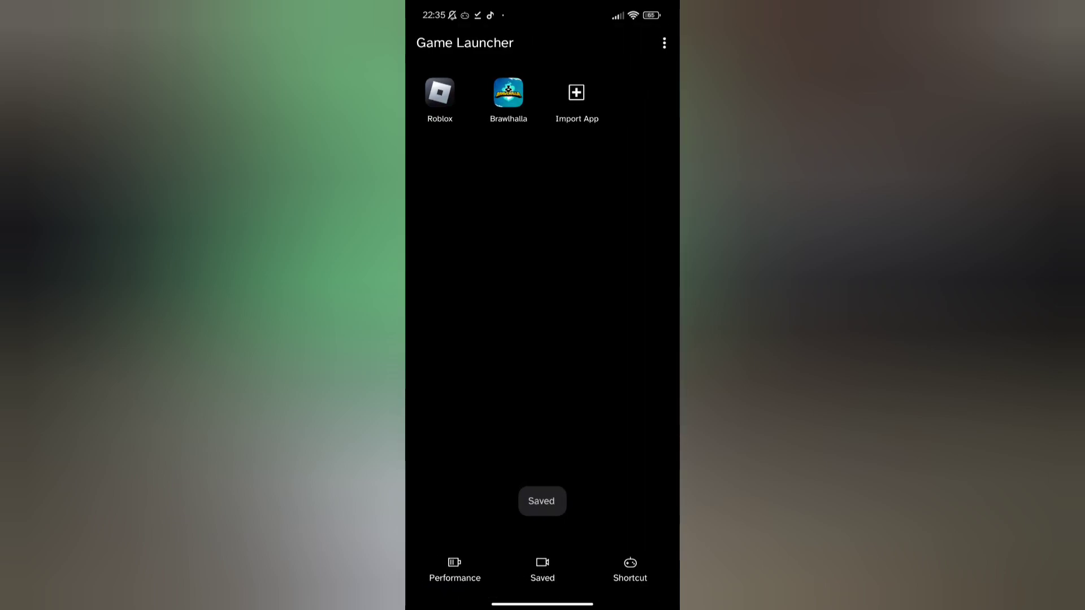
- Turn on the draggable game-tools button in Overlay Settings
left_click(628, 569)
left_click(634, 181)
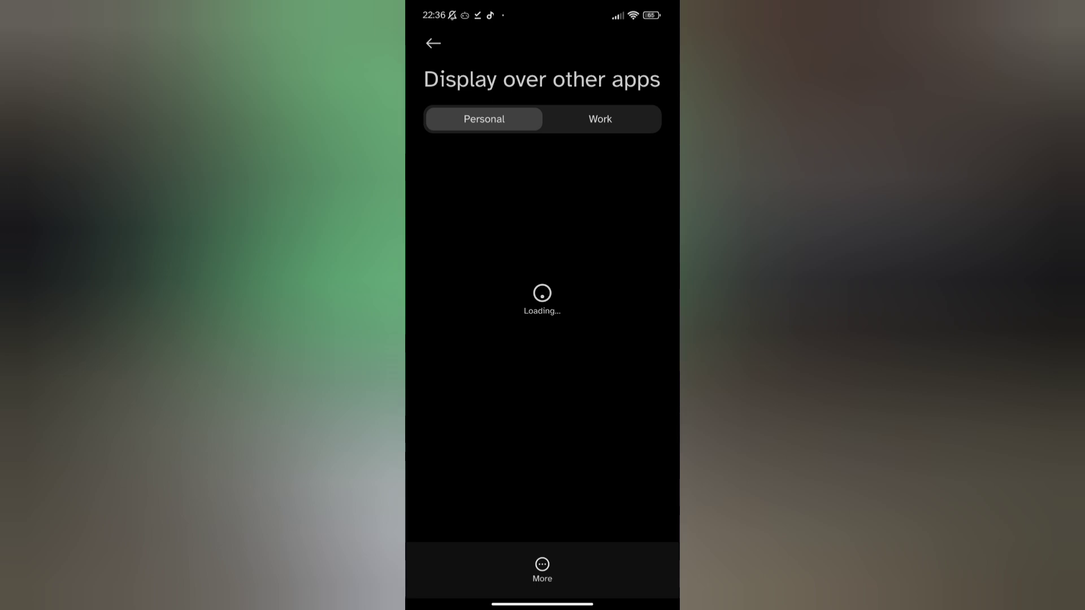
scroll(543, 339, "down", 5)
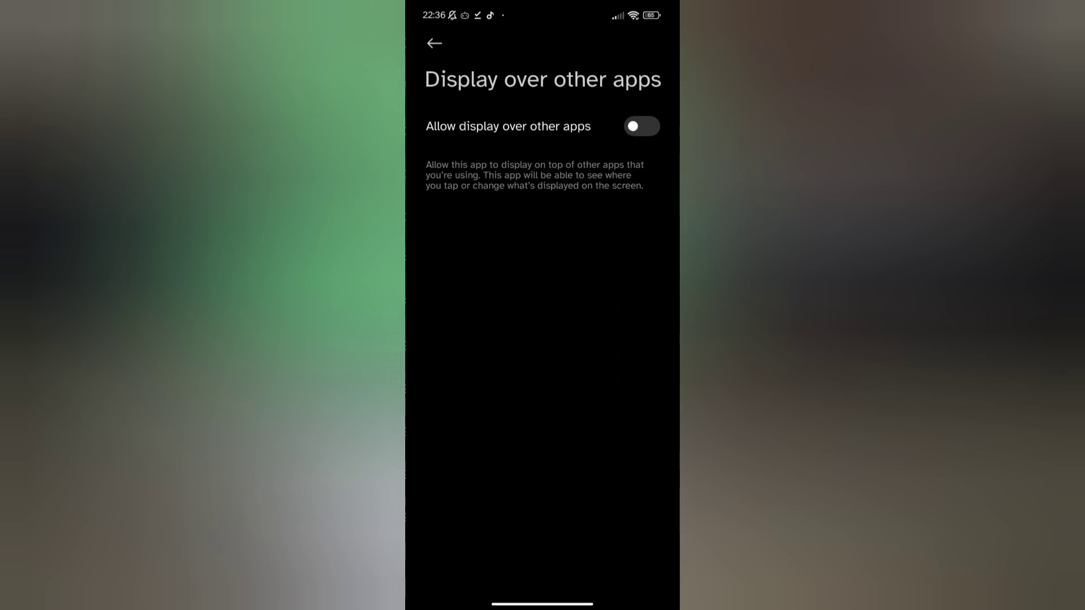
- Allow Game Launcher to display over other apps, then leave Roblox for the home screen
left_click(543, 389)
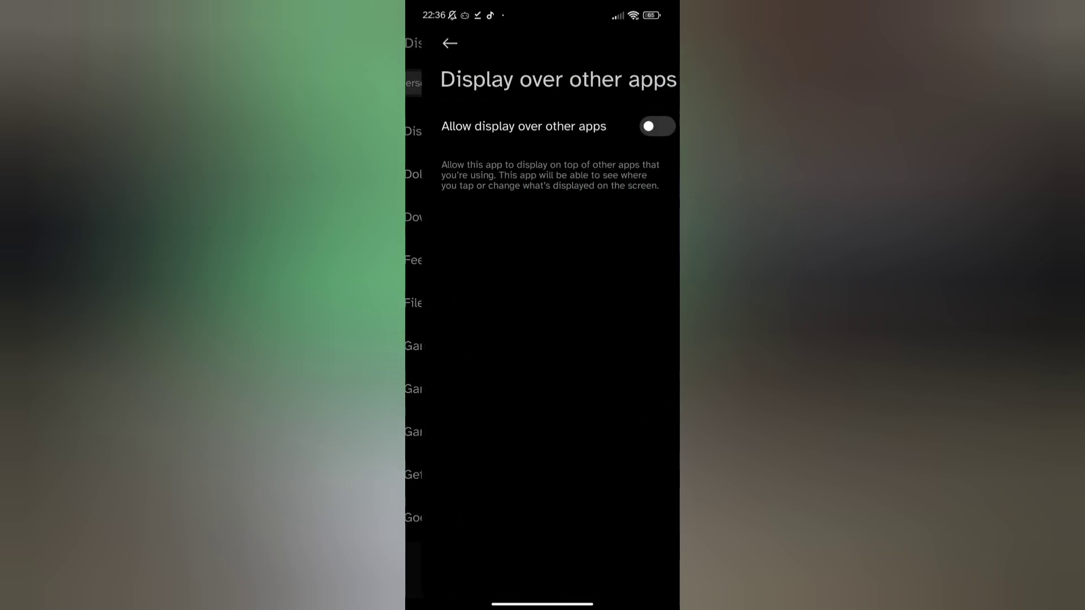
left_click(641, 126)
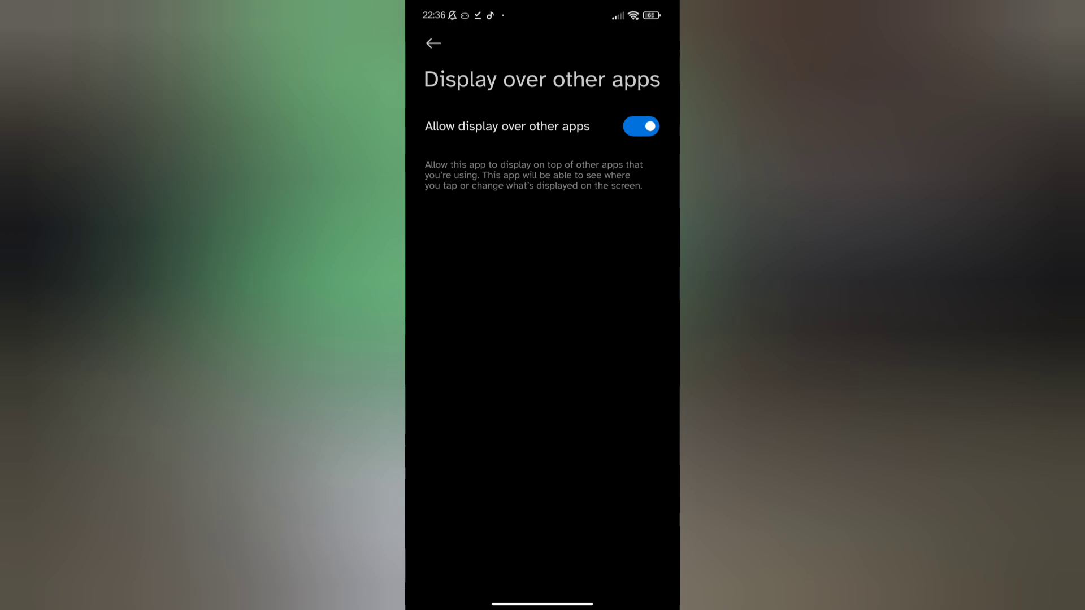
key("Escape")
key("Escape")
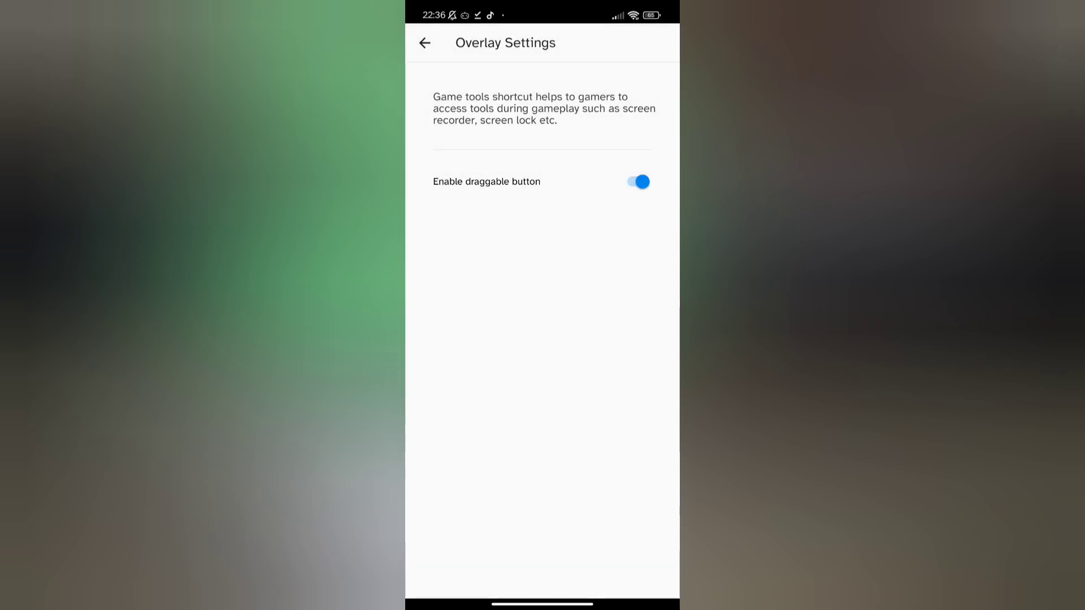
left_click(425, 42)
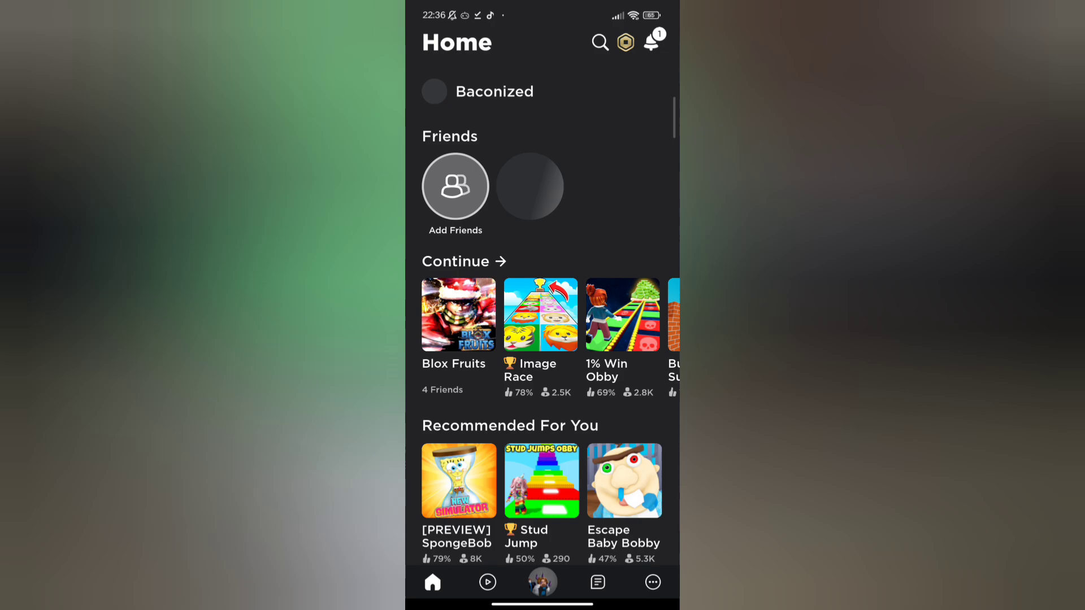
key("Escape")
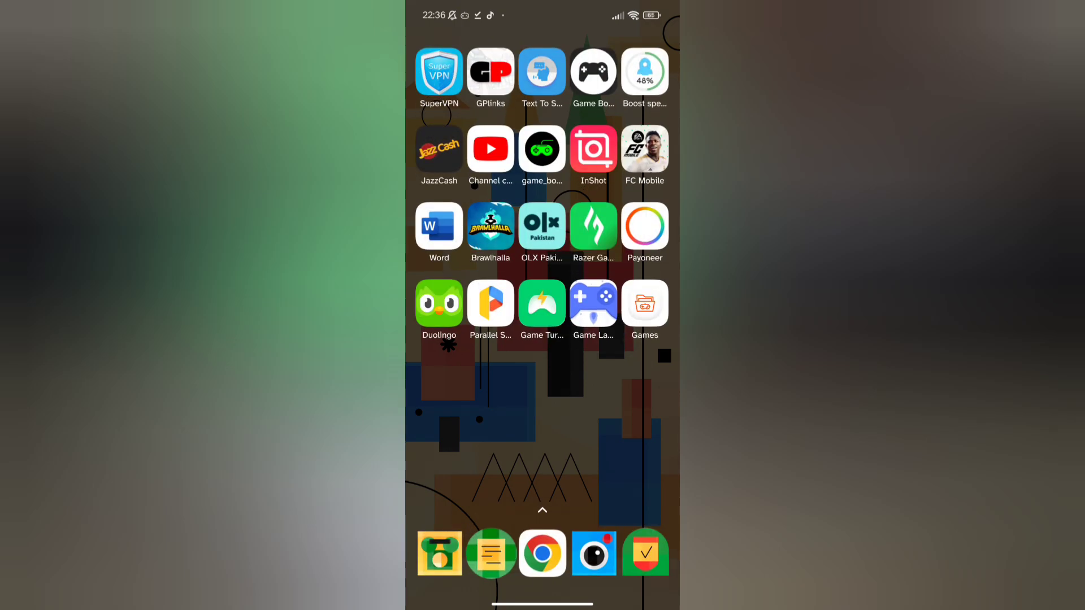
left_click(593, 304)
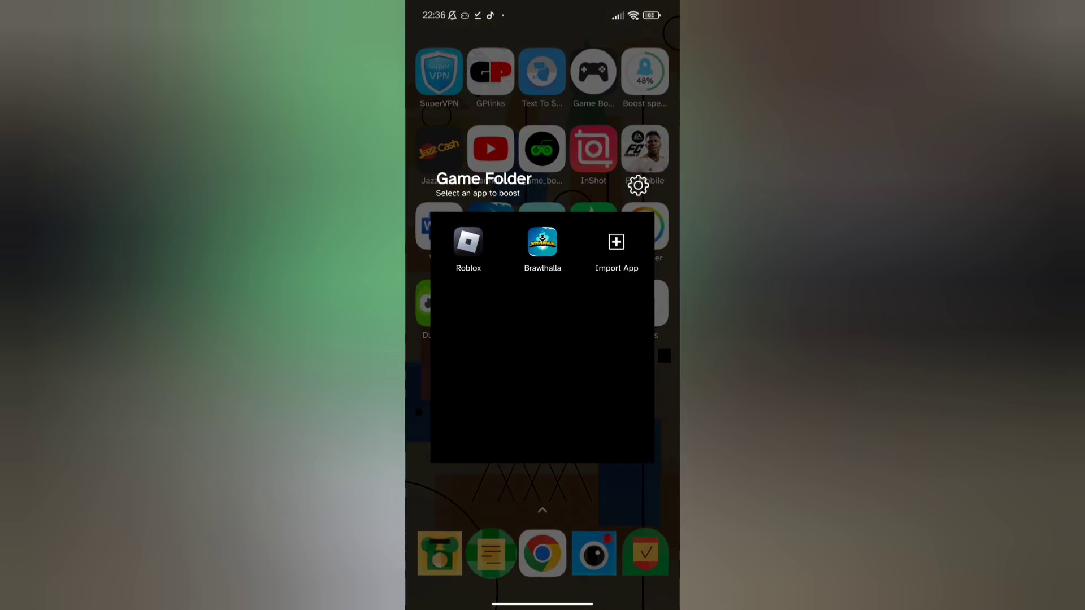
key("Escape")
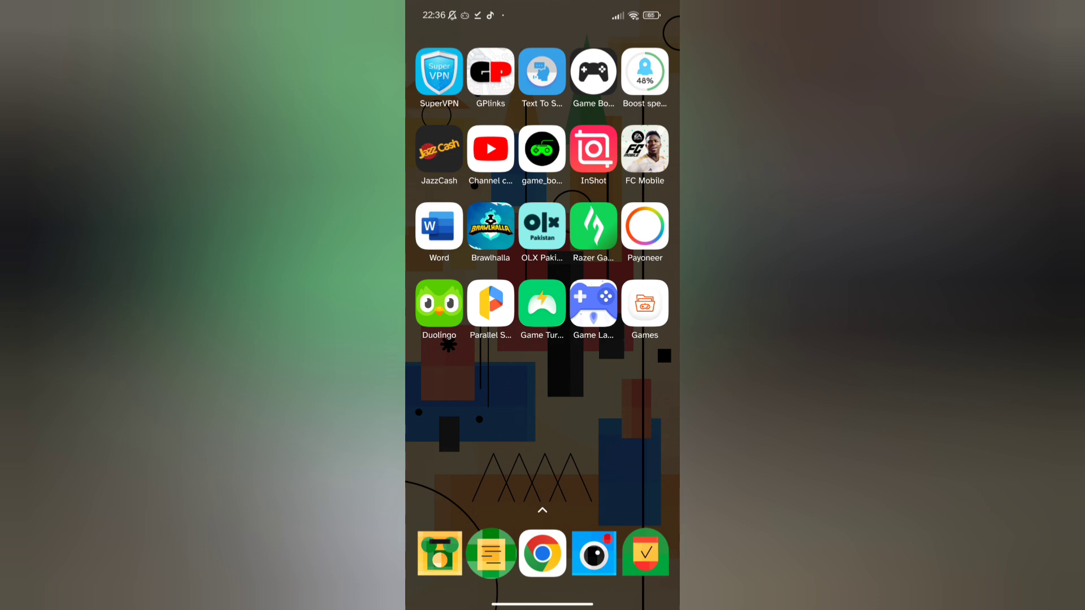